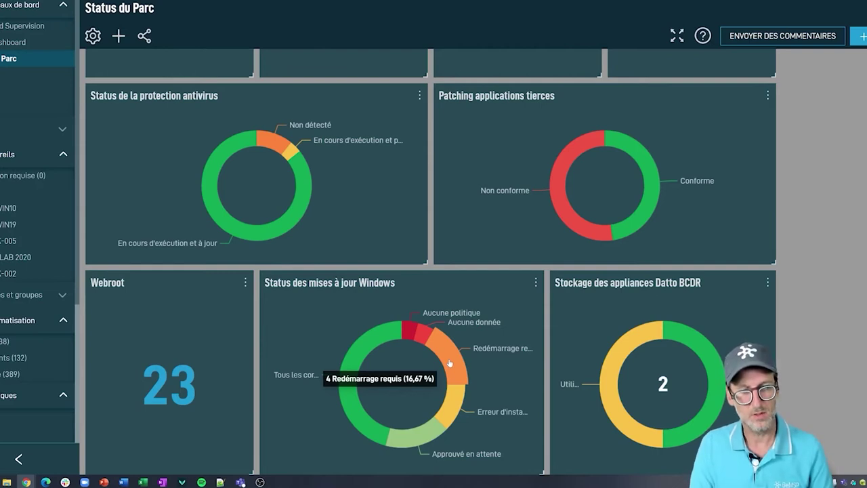
Open device BEDESK-001 from the list of devices requiring a restart for Windows updates and examine its antivirus and patch status.
left_click(450, 364)
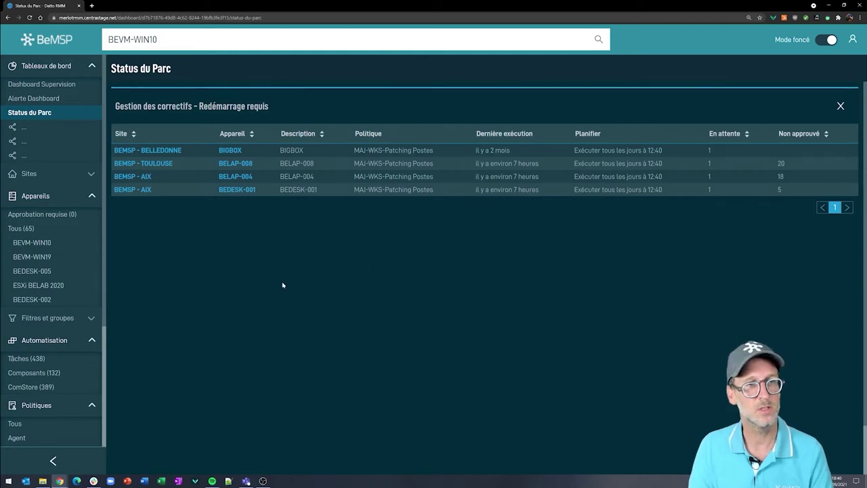
left_click(234, 190)
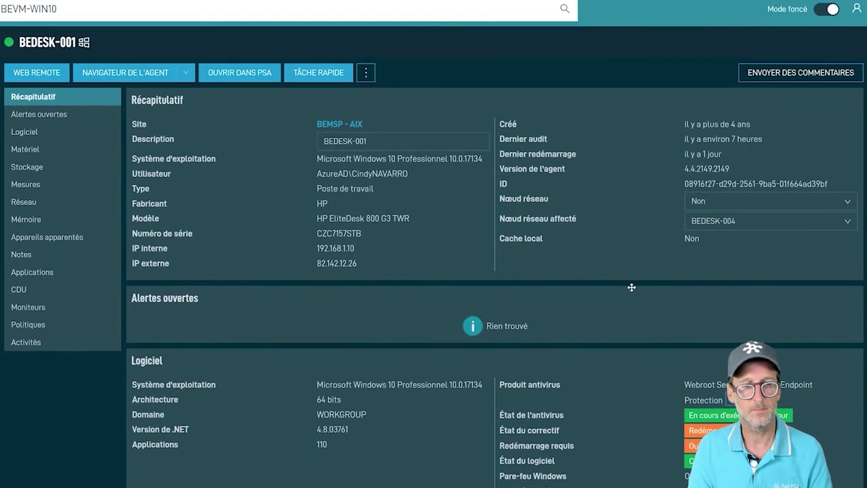
scroll(658, 283, "down", 2)
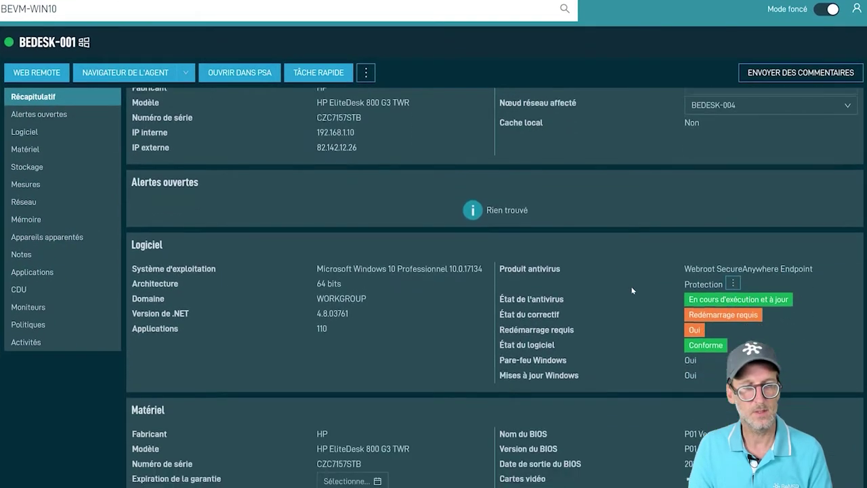
scroll(632, 290, "down", 1)
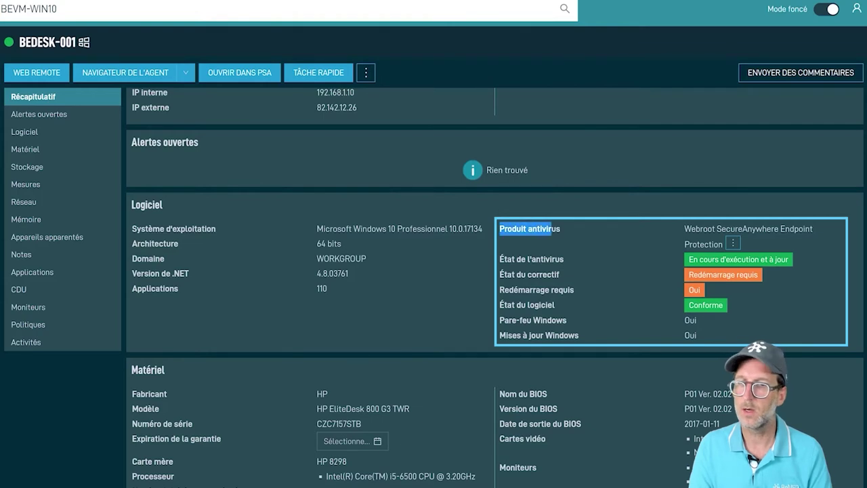
scroll(495, 288, "down", 1)
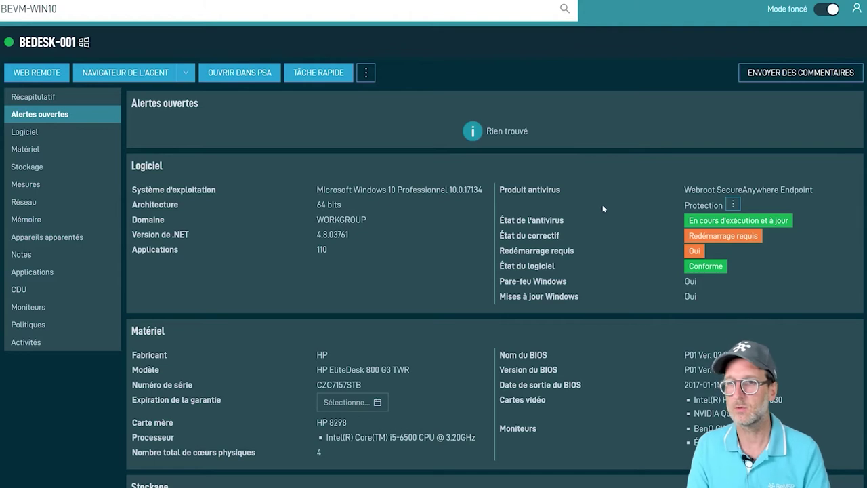
scroll(579, 203, "down", 1)
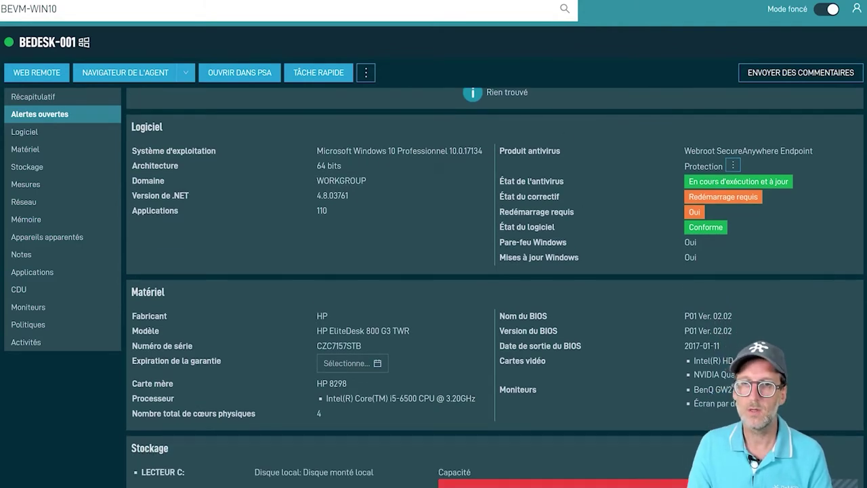
left_click_drag(499, 181, 542, 182)
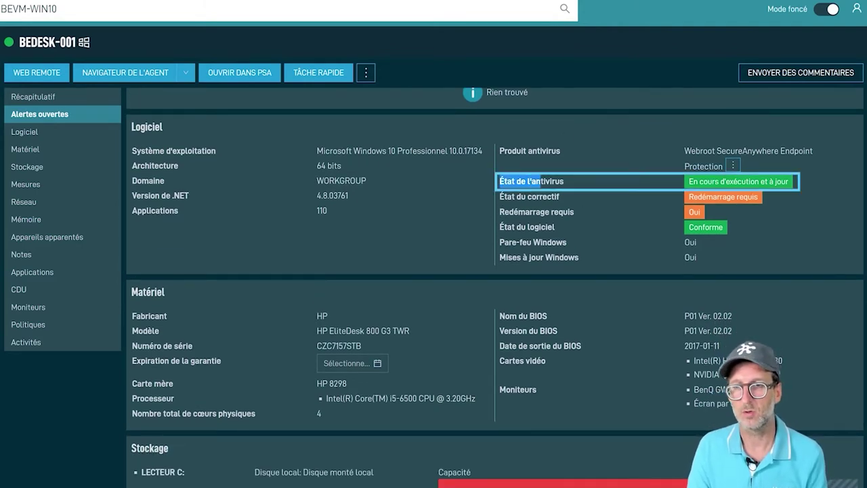
left_click(542, 181)
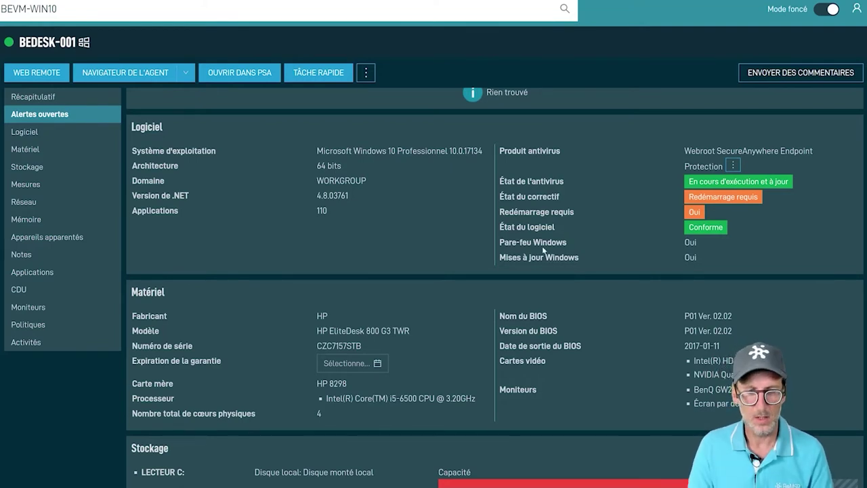
Examine all three pages of managed applications on BEDESK-001 for their installed versions and compliance.
scroll(544, 248, "down", 5)
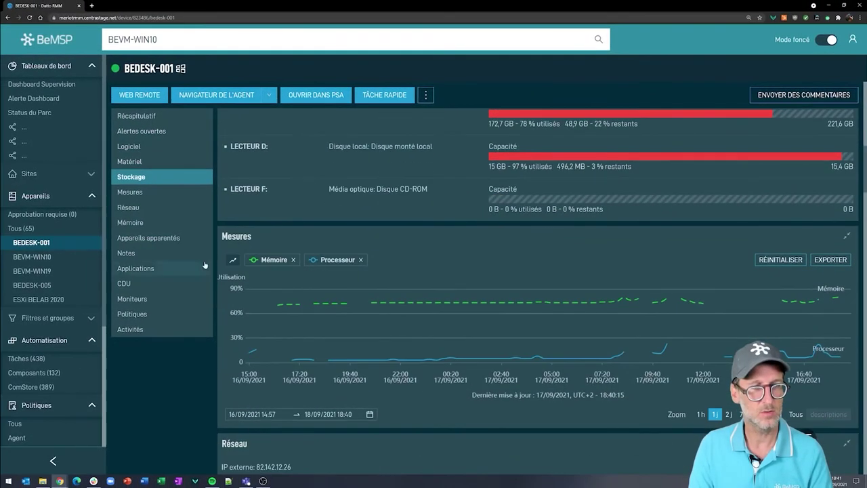
left_click(128, 271)
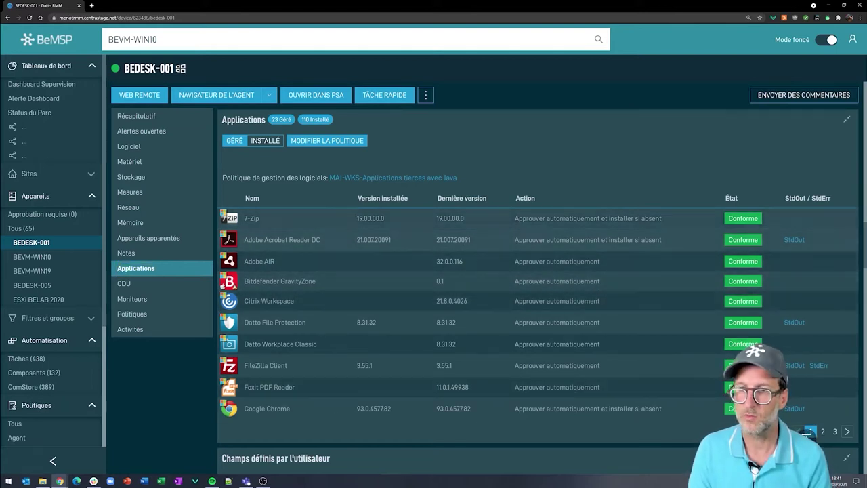
left_click(823, 432)
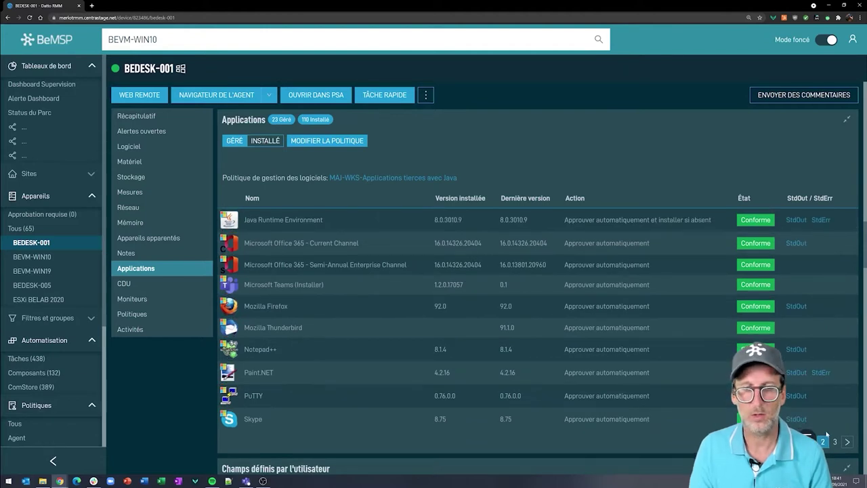
left_click(834, 441)
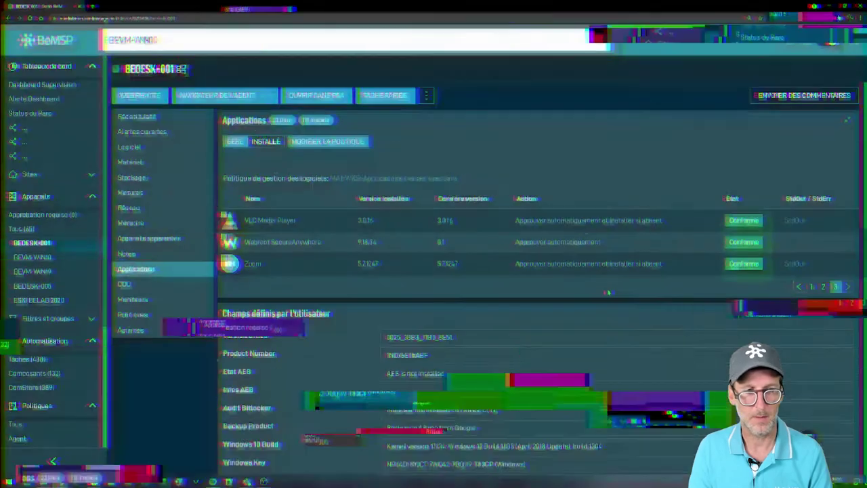
Open the MAJ-WKS-Patching Postes policy from the patch management (Gestion des correctifs) policies.
scroll(607, 290, "up", 2)
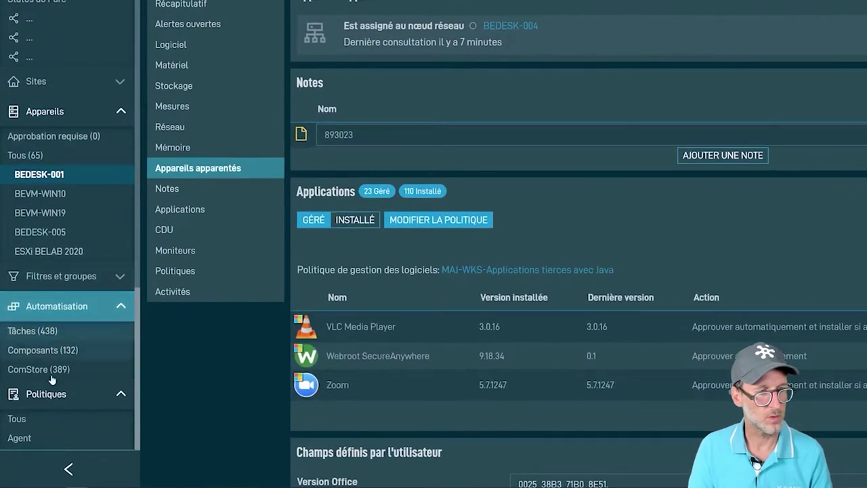
scroll(39, 410, "down", 1)
scroll(52, 399, "down", 2)
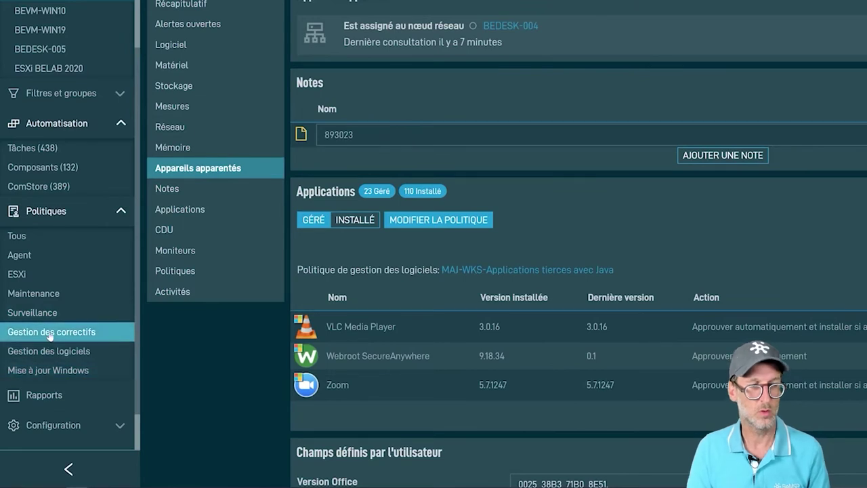
left_click(50, 332)
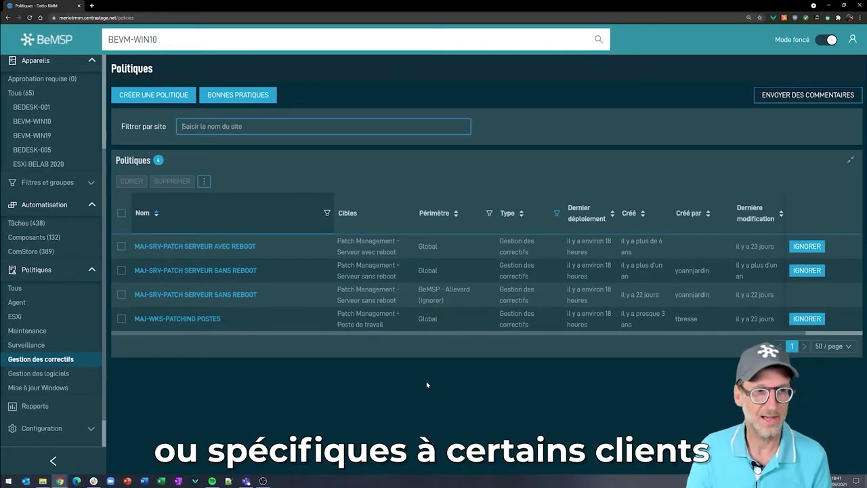
left_click(165, 318)
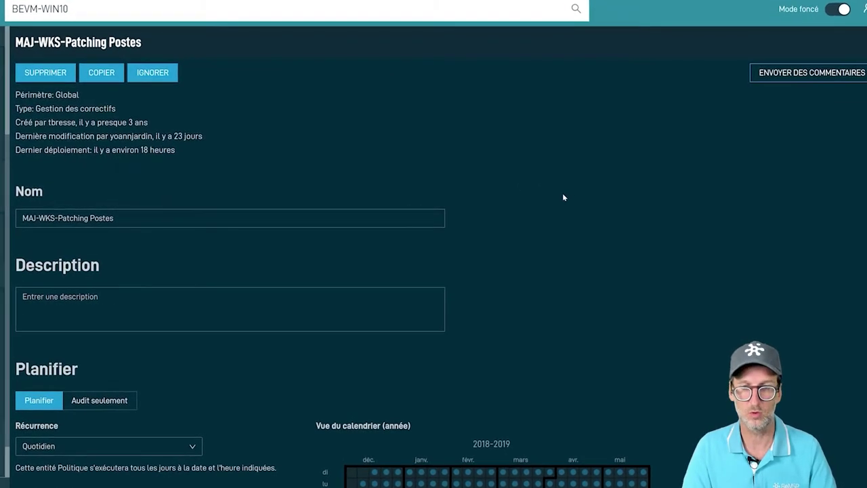
Set the policy's recurrence to Hebdomadaire, running on Monday, Wednesday and Friday.
scroll(563, 197, "down", 3)
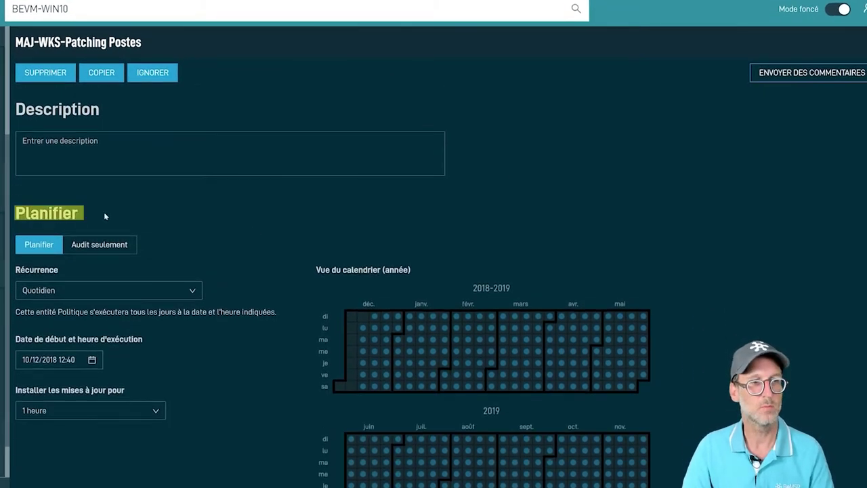
scroll(229, 251, "down", 2)
left_click(193, 213)
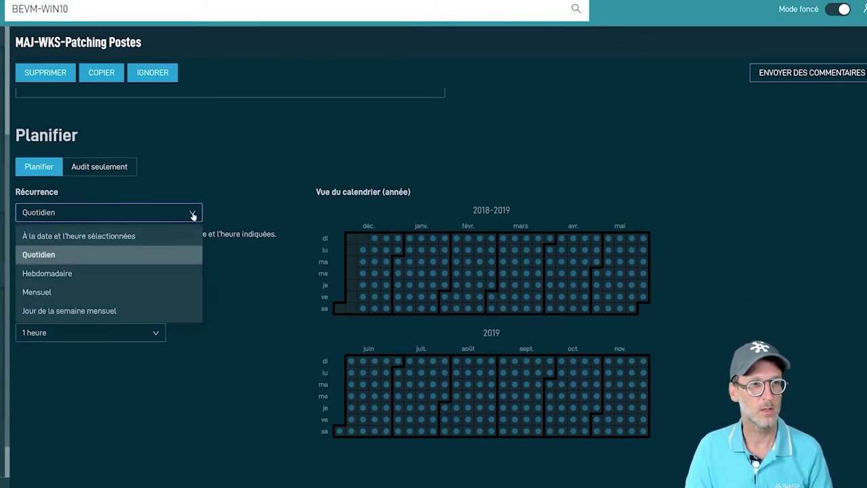
left_click(133, 273)
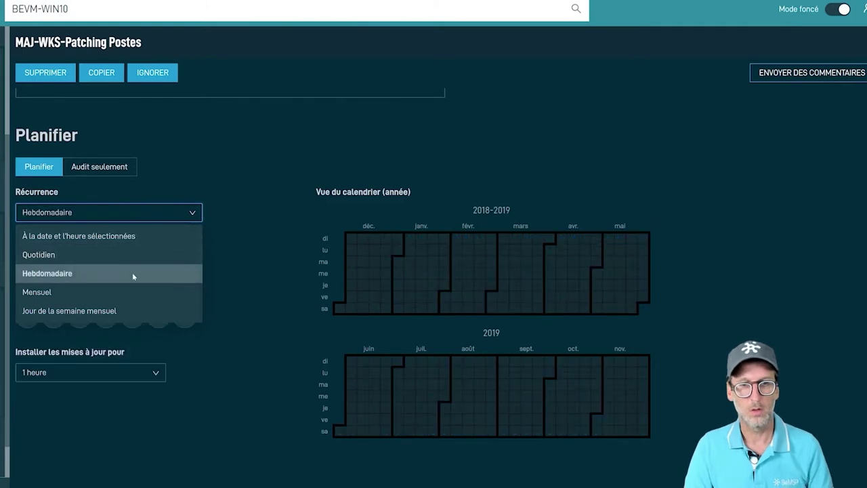
left_click(53, 316)
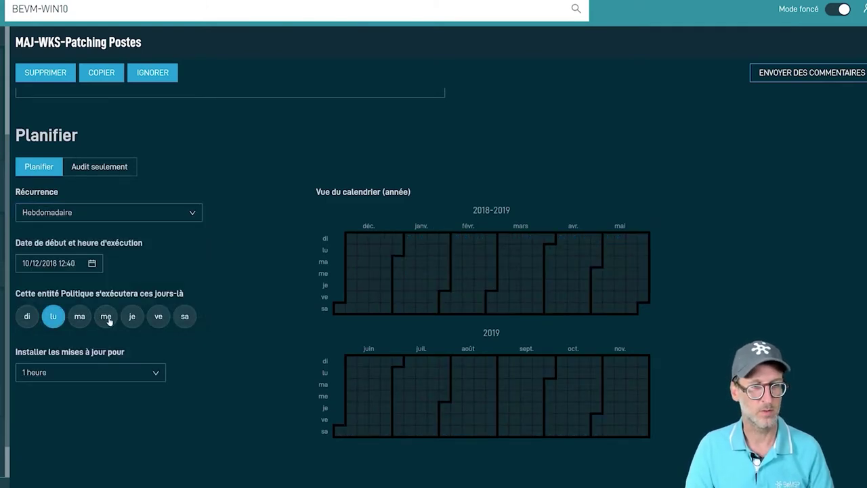
left_click(106, 317)
left_click(159, 317)
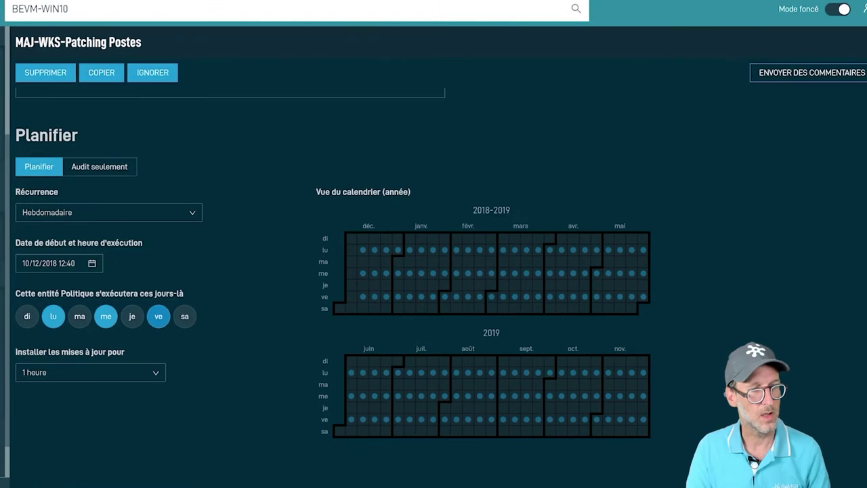
Set the patch approval criterion to Priorité supérieur ou égal à Important.
scroll(210, 286, "down", 1)
scroll(267, 285, "down", 3)
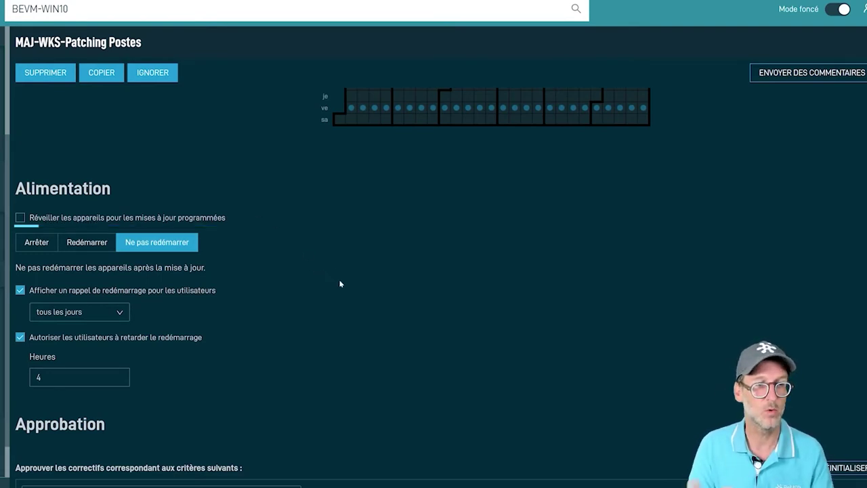
scroll(337, 254, "down", 1)
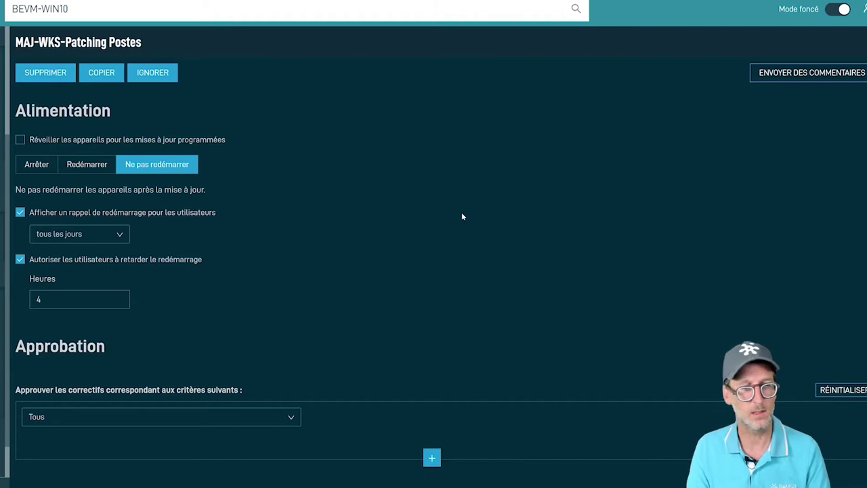
scroll(534, 255, "down", 4)
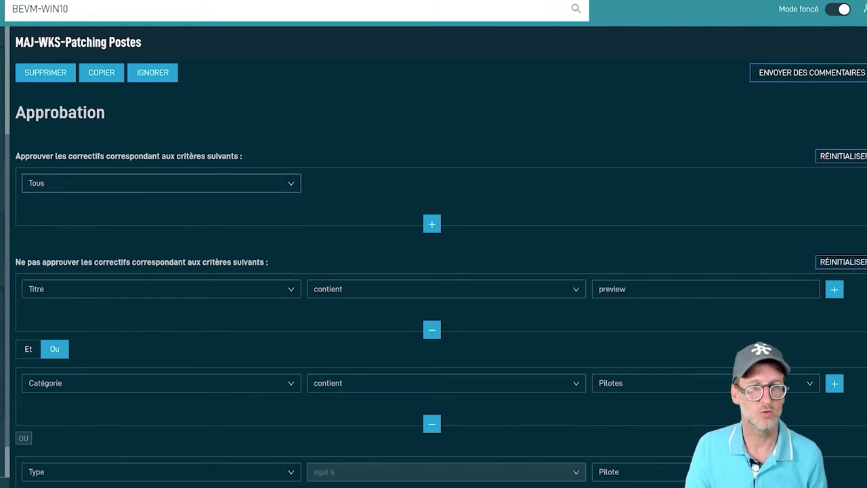
left_click(161, 183)
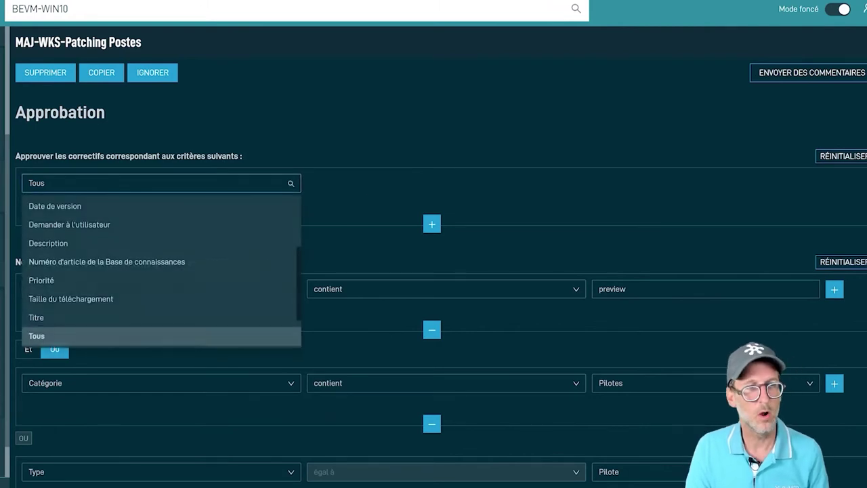
left_click(213, 280)
left_click(399, 187)
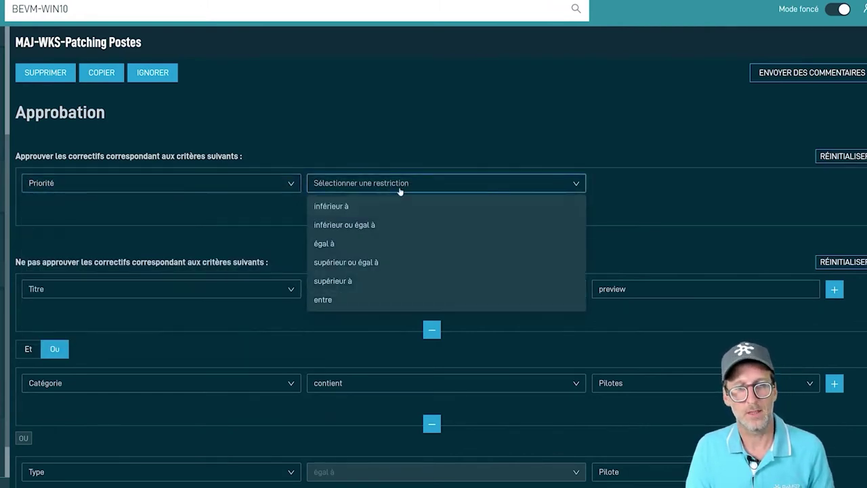
left_click(367, 266)
left_click(642, 184)
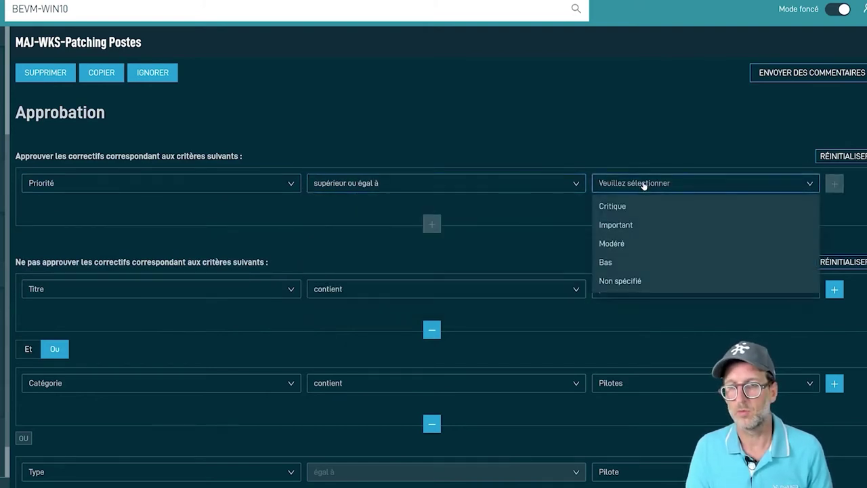
left_click(629, 228)
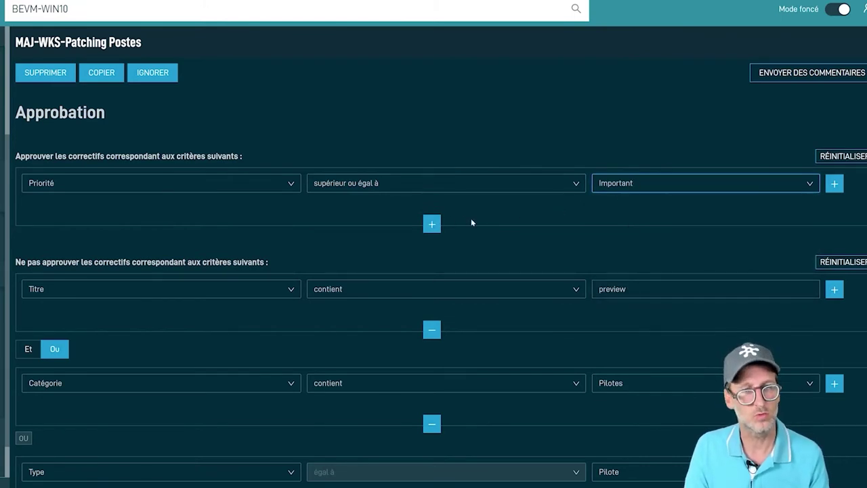
Select the two available 2021-08 KB4023057 updates for Windows 10 versions 1809 and 2004 for manual approval.
scroll(472, 219, "down", 2)
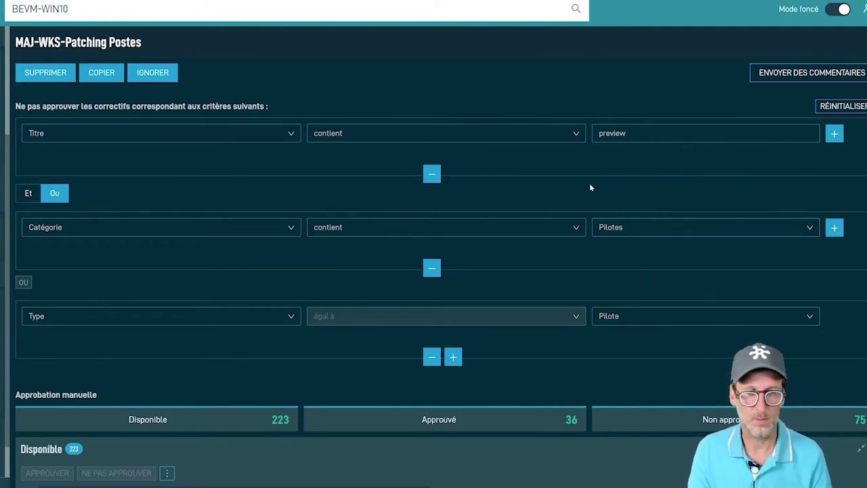
scroll(587, 189, "down", 2)
scroll(582, 197, "down", 1)
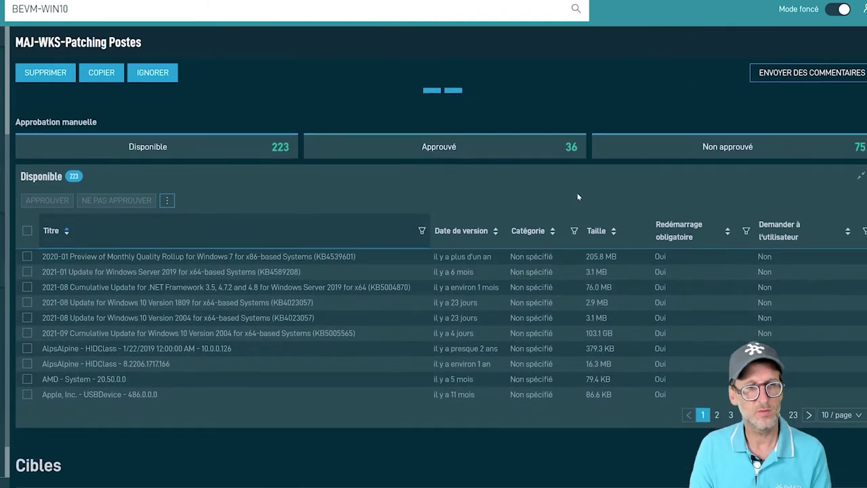
left_click(27, 302)
left_click(27, 317)
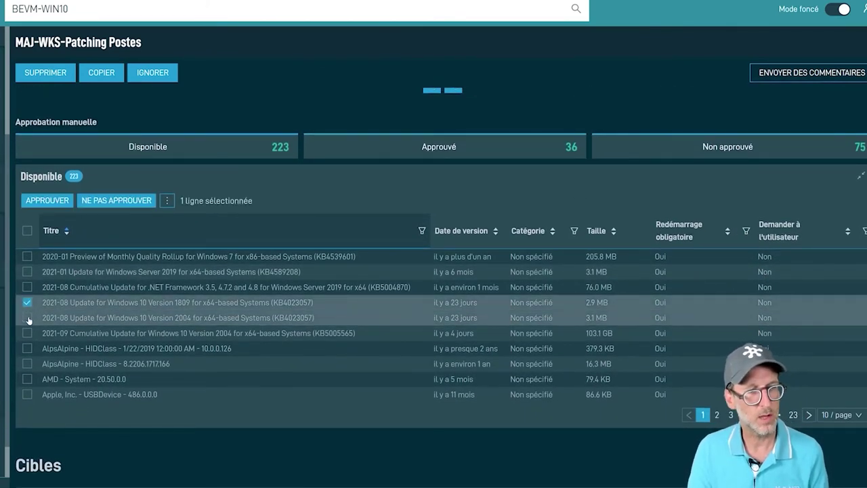
left_click(47, 201)
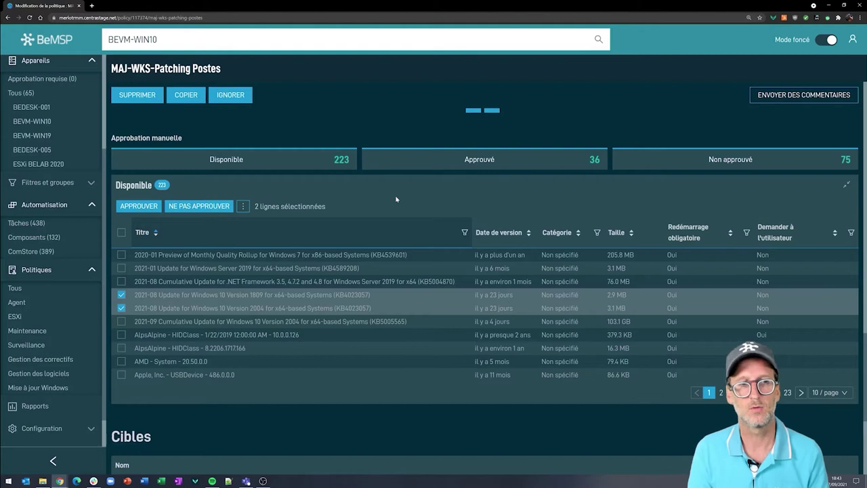
Open the Alerte Dashboard and examine the open alerts by priority.
scroll(422, 241, "down", 4)
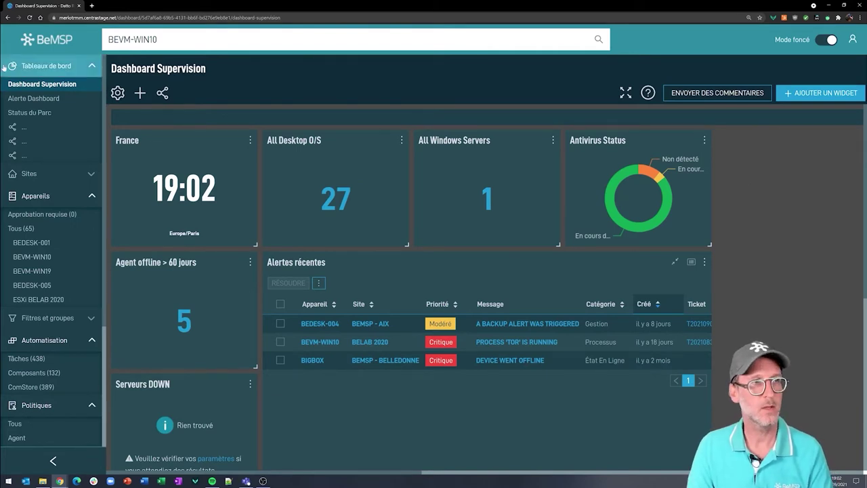
left_click(21, 99)
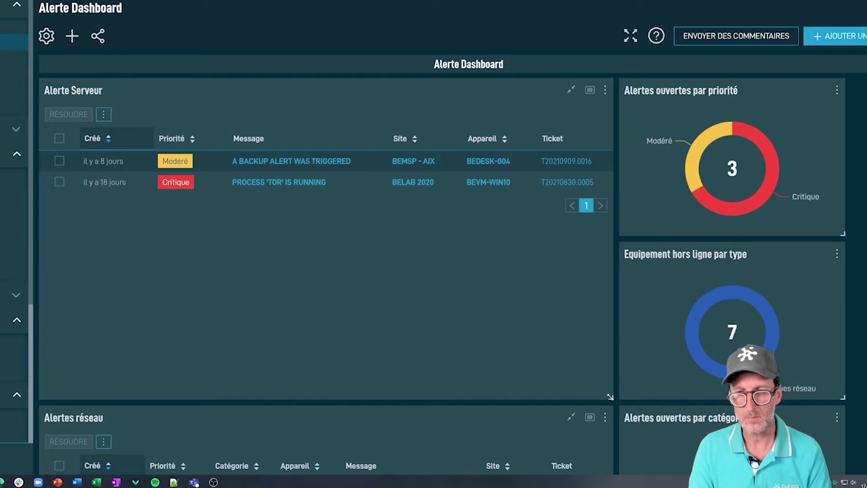
mouse_move(742, 163)
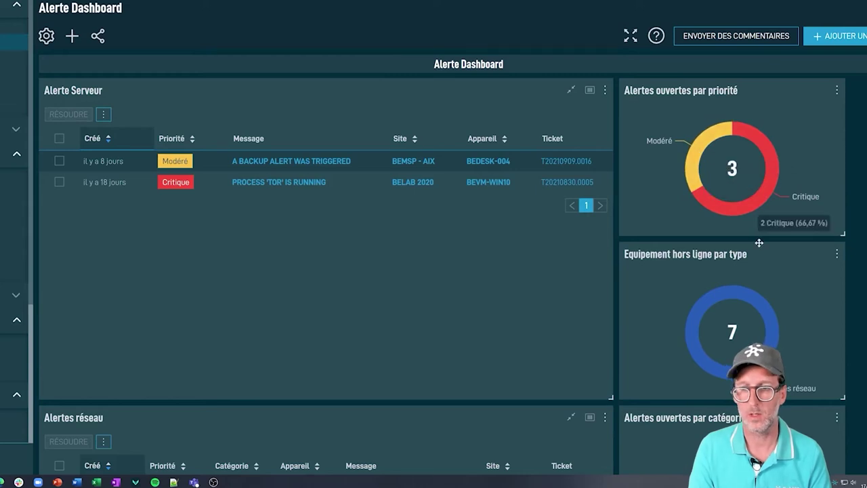
Open the backup alert raised on BEDESK-004 from the Alerte Serveur list and review its details and timeline.
scroll(782, 277, "down", 3)
scroll(474, 244, "up", 3)
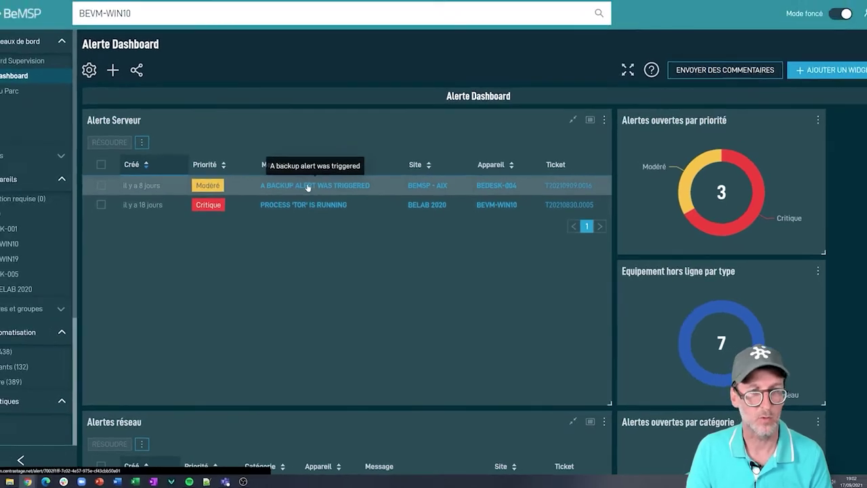
left_click(284, 163)
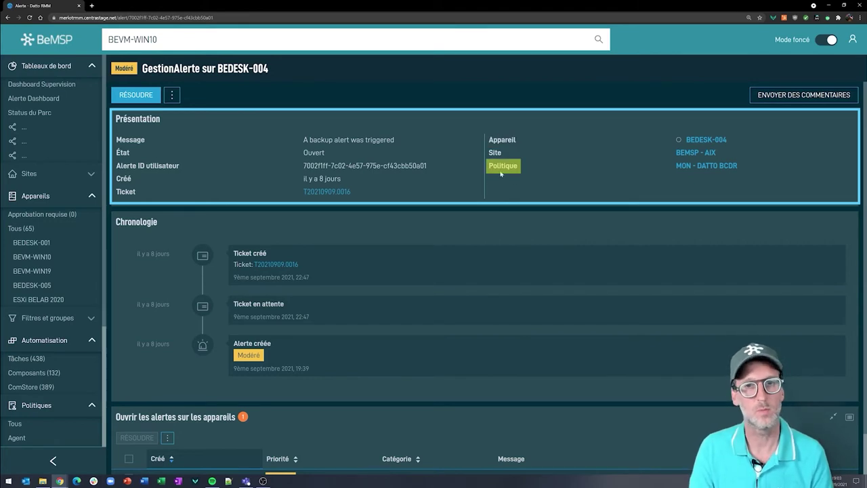
scroll(563, 169, "down", 1)
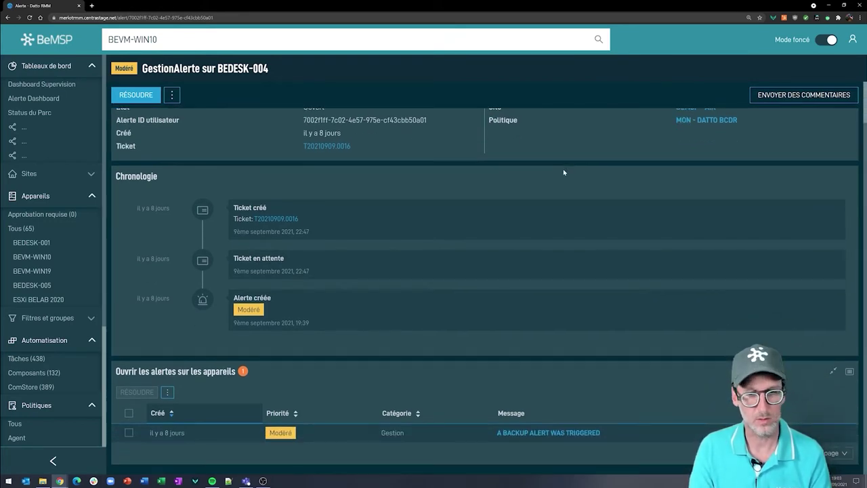
scroll(563, 169, "up", 1)
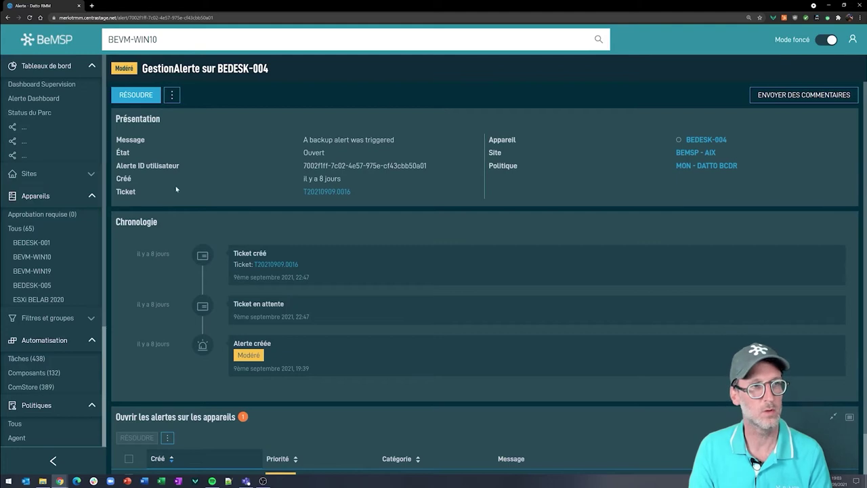
Open the Surveillance policies and look through the list for the standard server policy.
scroll(27, 305, "down", 3)
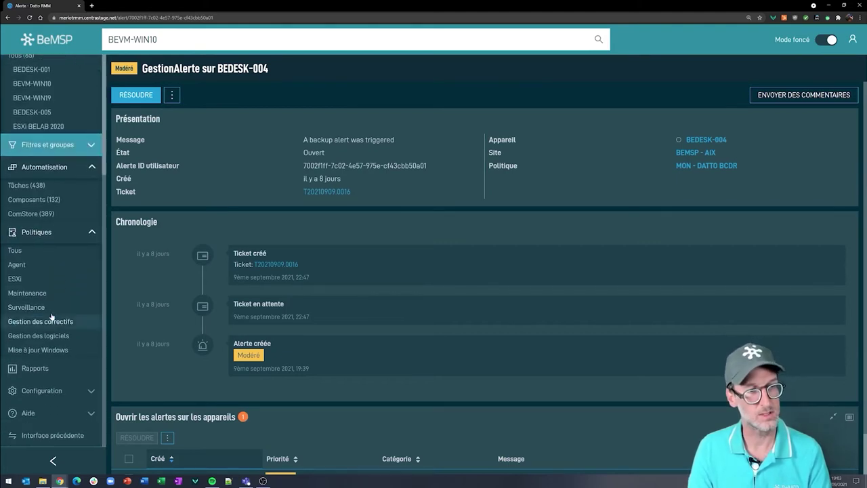
left_click(27, 307)
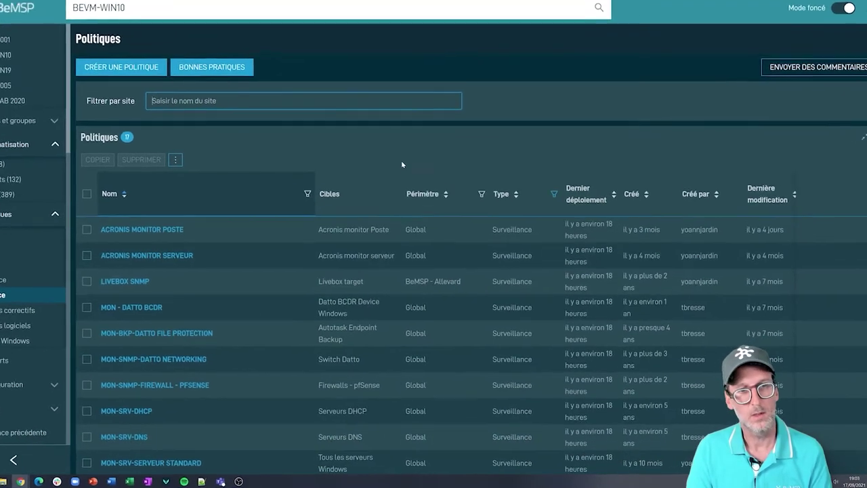
scroll(383, 190, "down", 3)
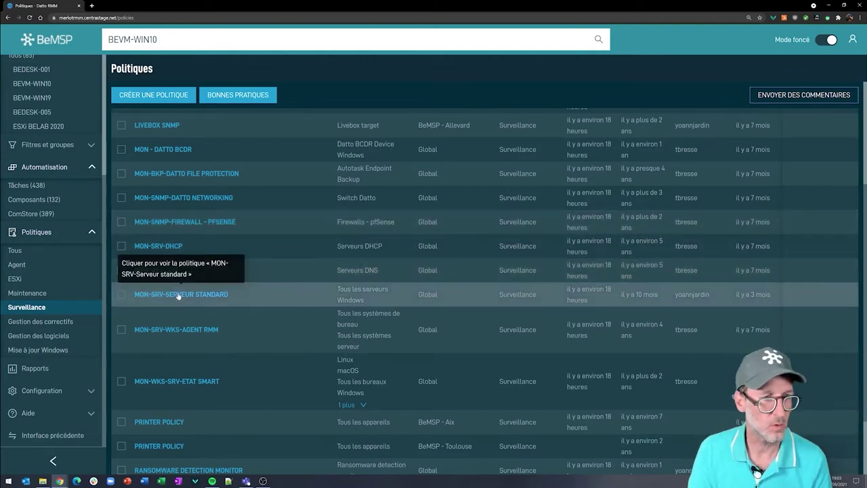
Open the MON-SRV-Serveur standard policy and review its monitors and targets.
left_click(179, 294)
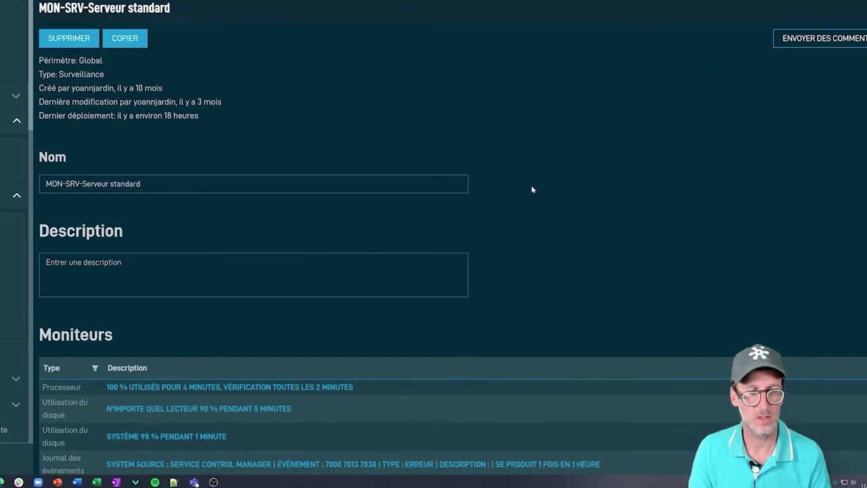
scroll(231, 146, "down", 3)
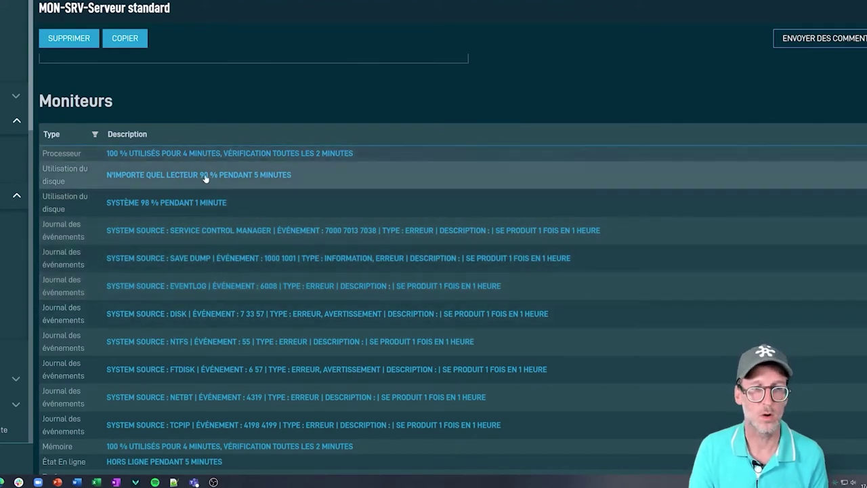
scroll(411, 162, "down", 1)
scroll(411, 162, "down", 3)
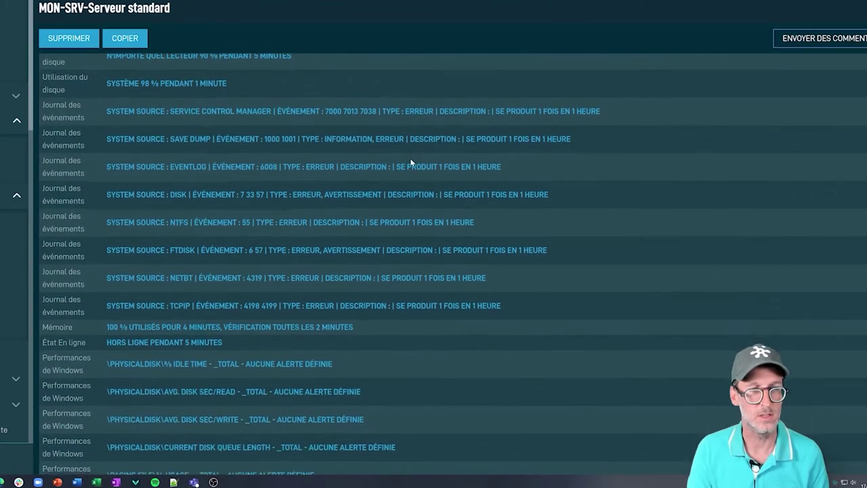
scroll(388, 144, "down", 1)
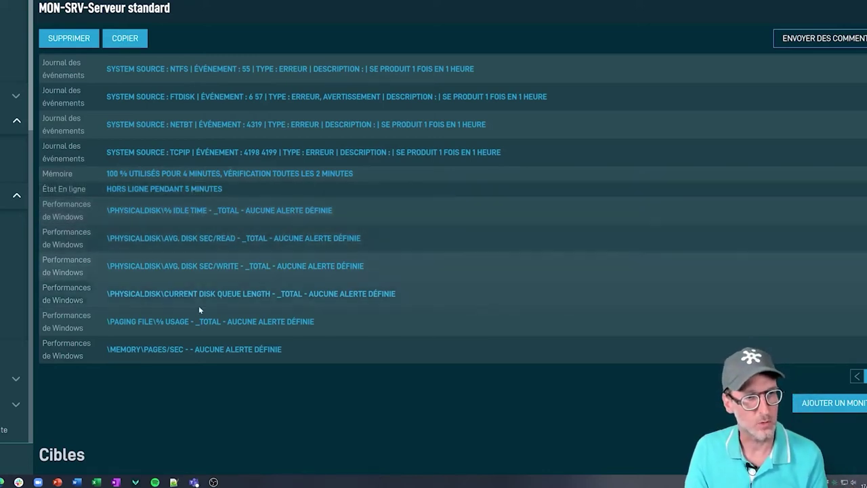
scroll(423, 386, "down", 2)
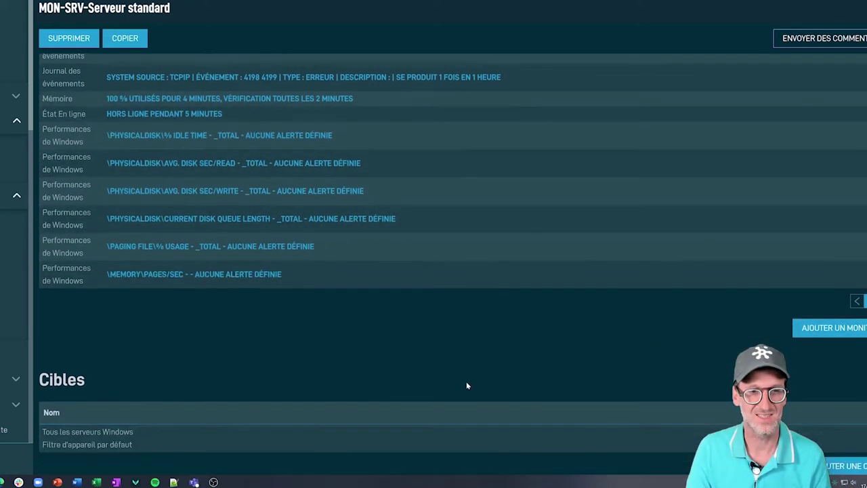
Open the policy's État En ligne monitor for editing.
scroll(406, 291, "up", 3)
left_click(348, 266)
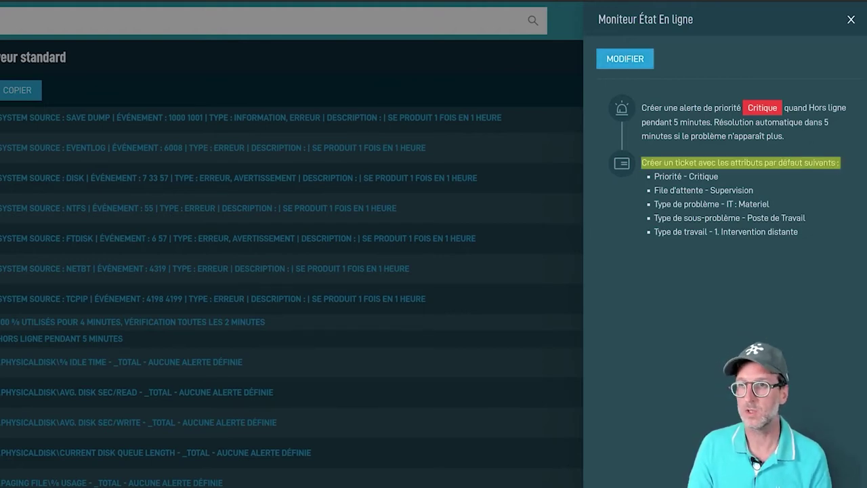
left_click(628, 62)
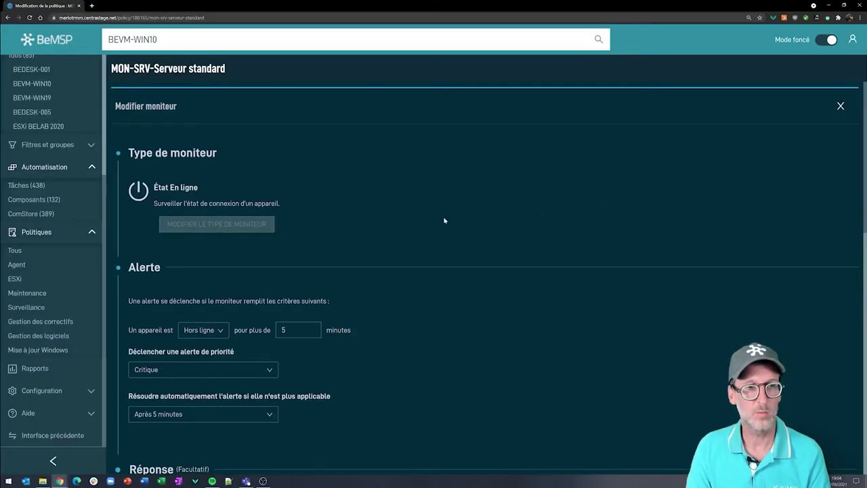
Set the monitor's offline delay to 3 minutes with alert priority Critique, and review its response options.
scroll(441, 227, "down", 3)
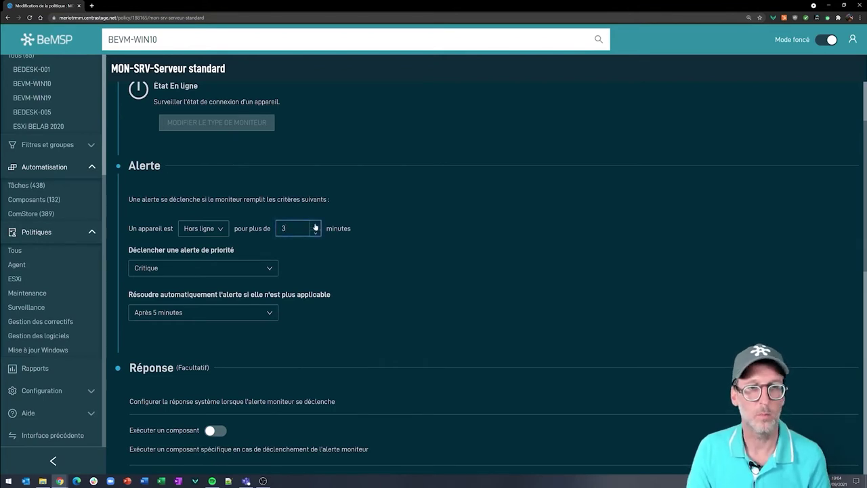
left_click(269, 269)
left_click(210, 304)
left_click(246, 270)
left_click(211, 288)
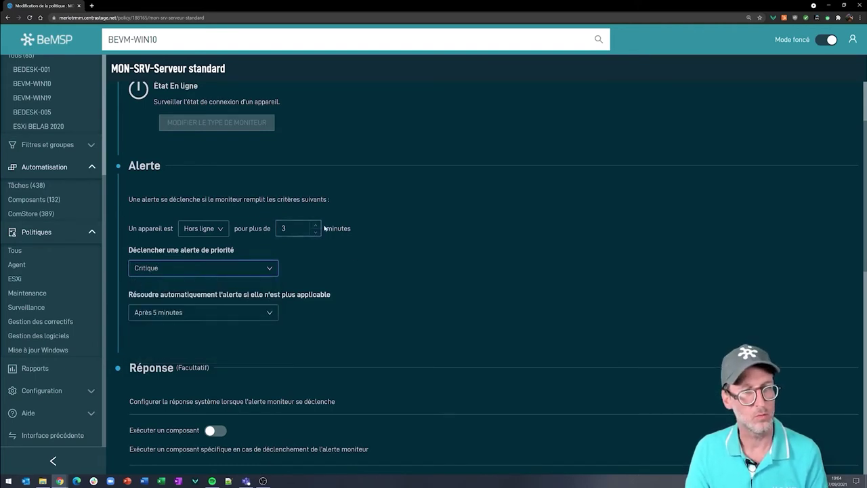
scroll(407, 263, "down", 4)
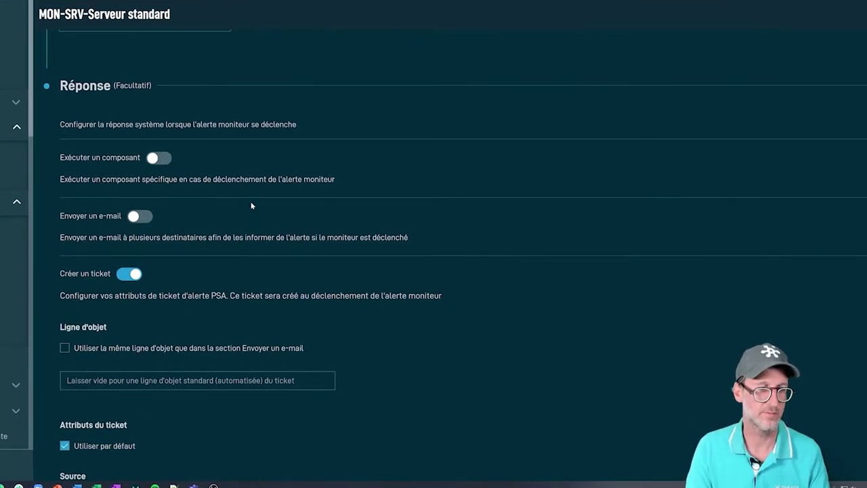
scroll(251, 205, "down", 2)
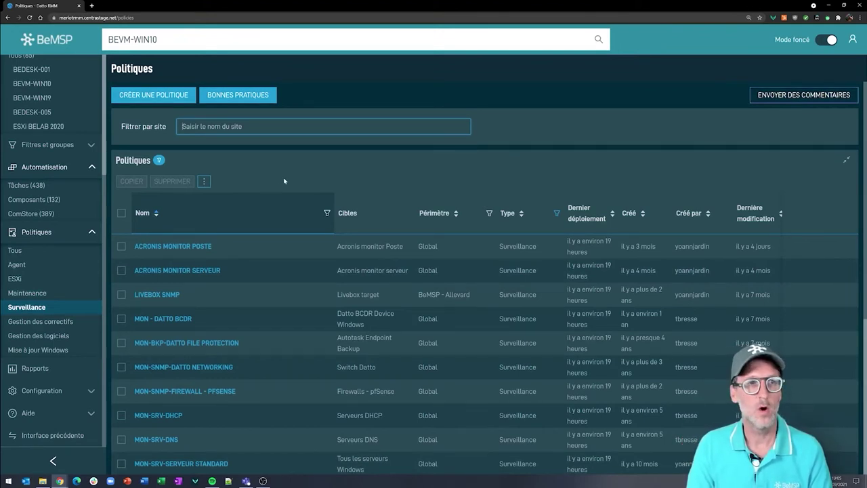
Search the best practices for "hyp", start a policy from Windows: Role - Hyper-V Server and review its monitors.
left_click(226, 97)
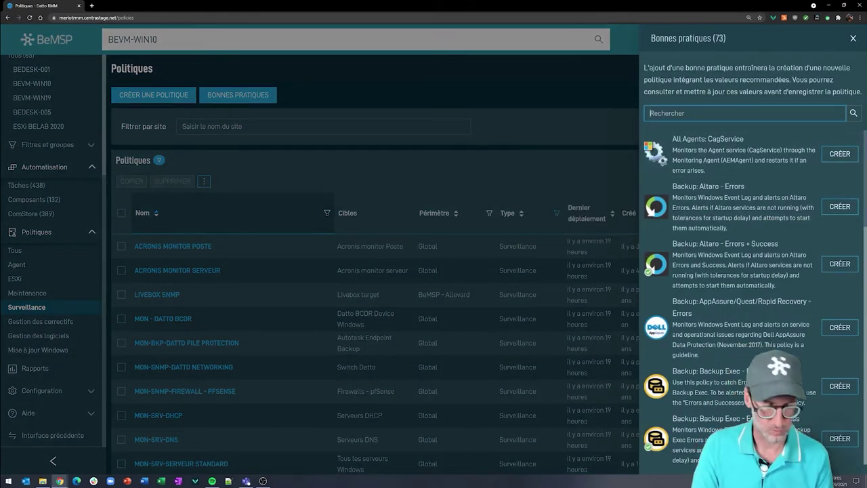
type("hyp")
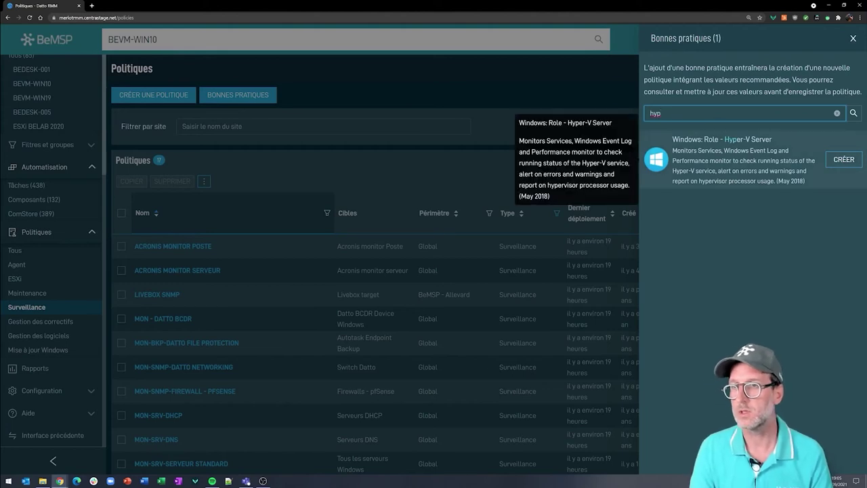
left_click(845, 162)
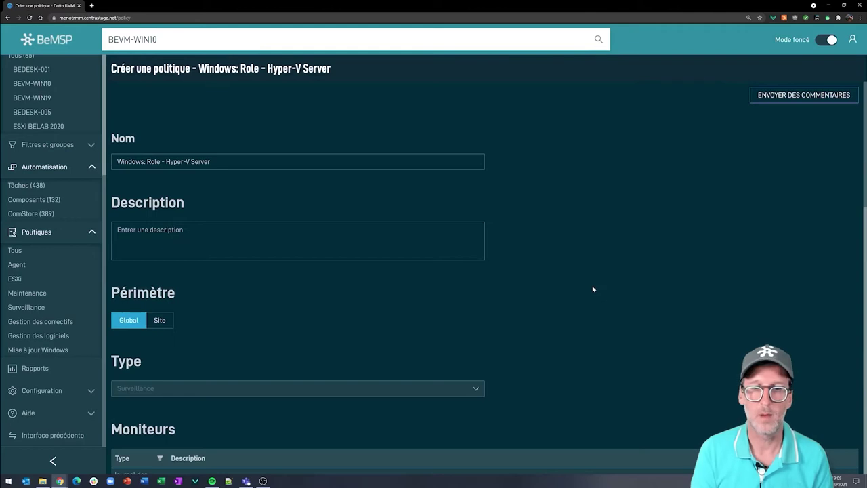
scroll(593, 289, "down", 10)
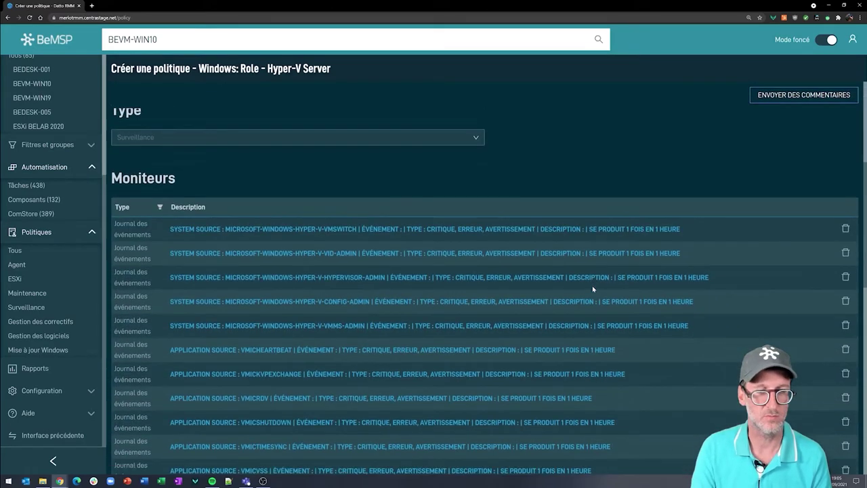
scroll(616, 300, "down", 3)
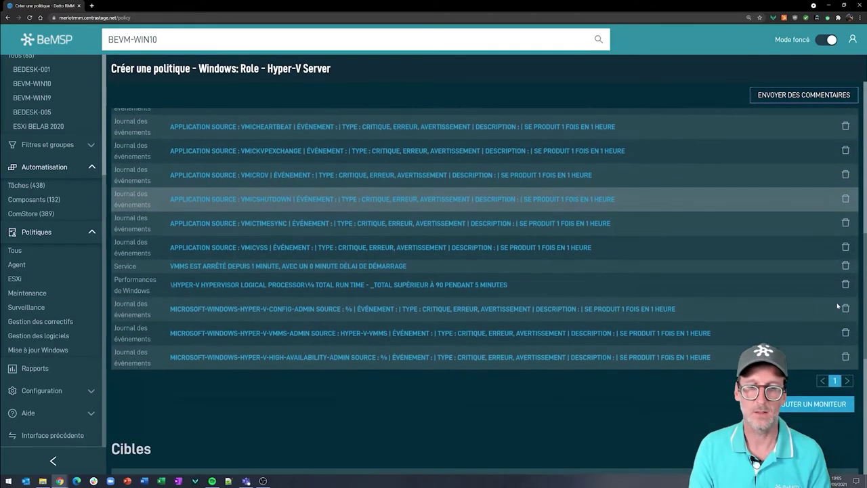
scroll(525, 396, "down", 2)
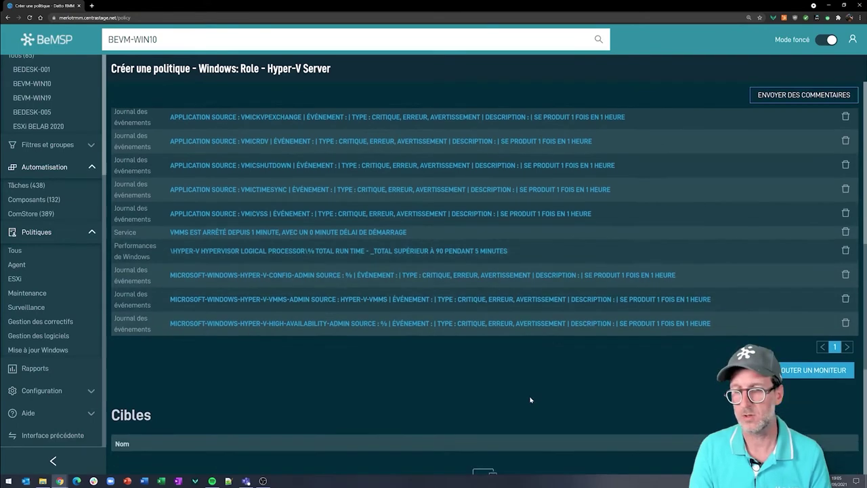
scroll(503, 297, "up", 3)
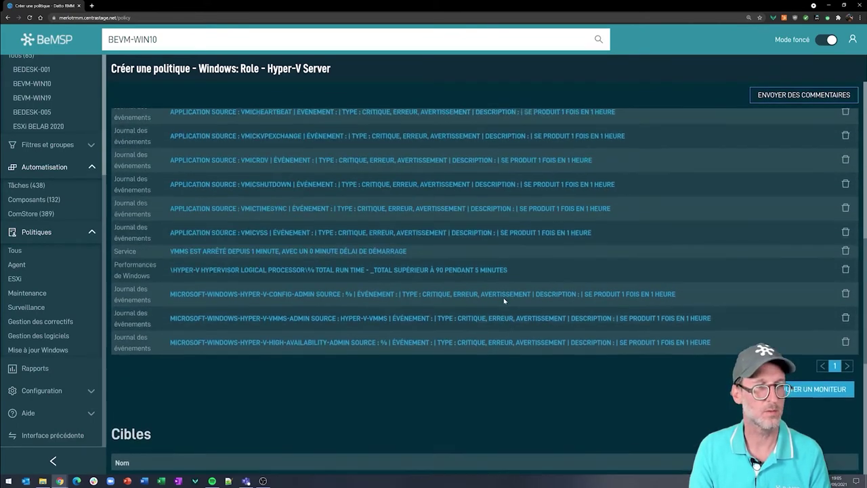
Return to the Surveillance policies, open MON-SNMP-Firewall - pfSense and review its monitors and targets.
left_click(27, 309)
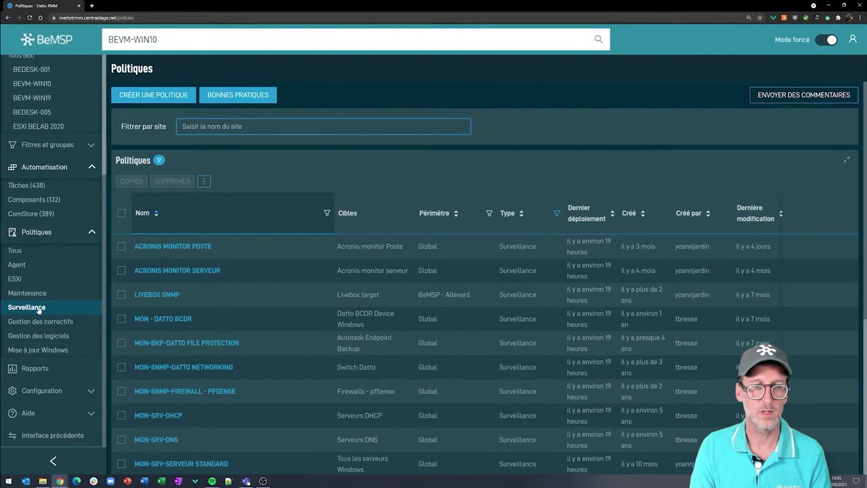
scroll(293, 310, "down", 1)
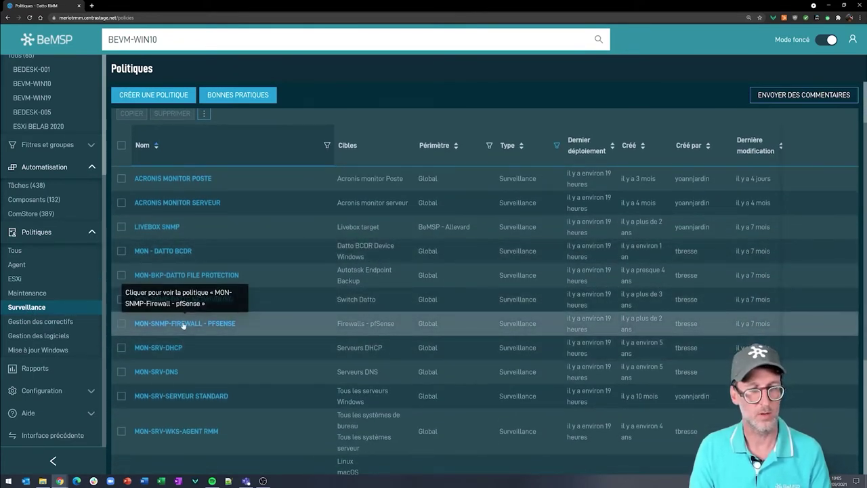
left_click(183, 324)
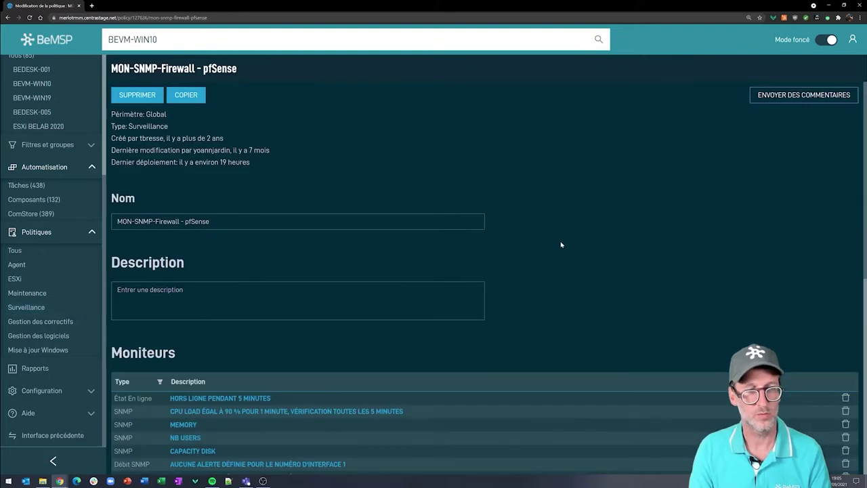
scroll(561, 245, "down", 3)
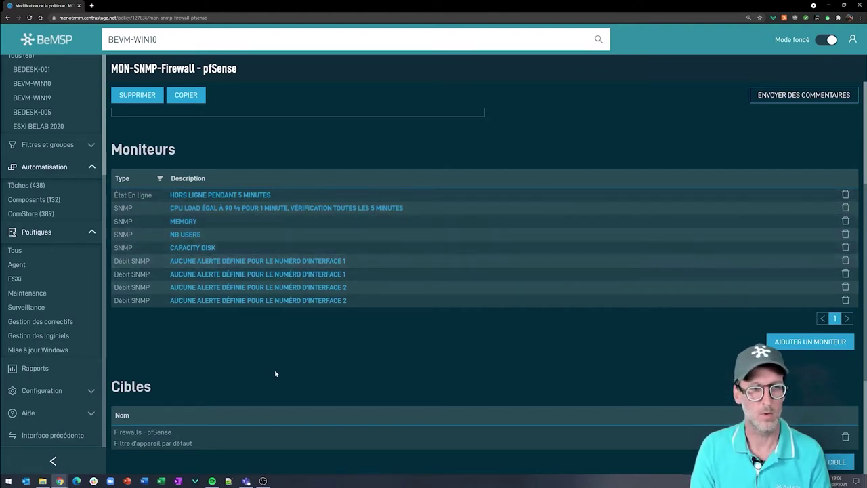
scroll(383, 339, "down", 3)
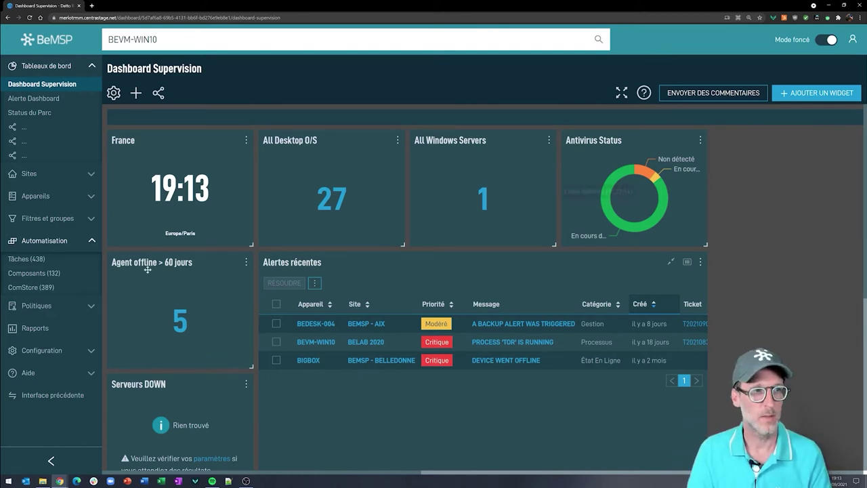
View the Composants list under Automatisation and open the ComStore.
left_click(36, 272)
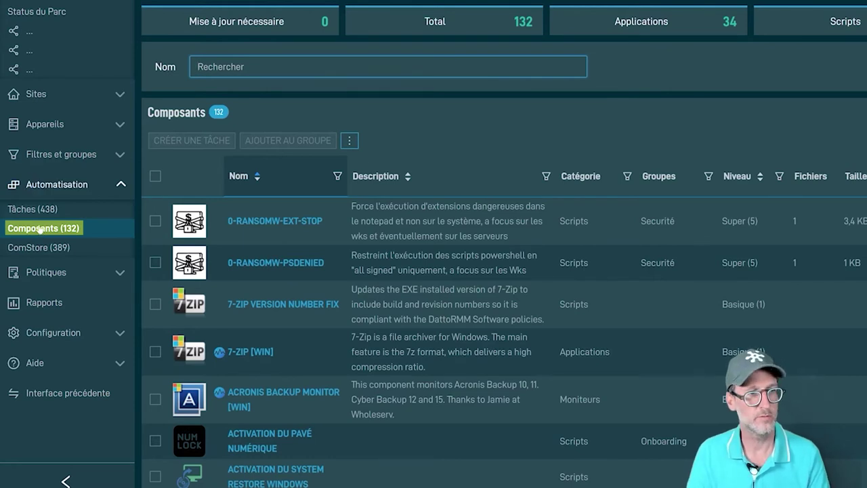
left_click(38, 248)
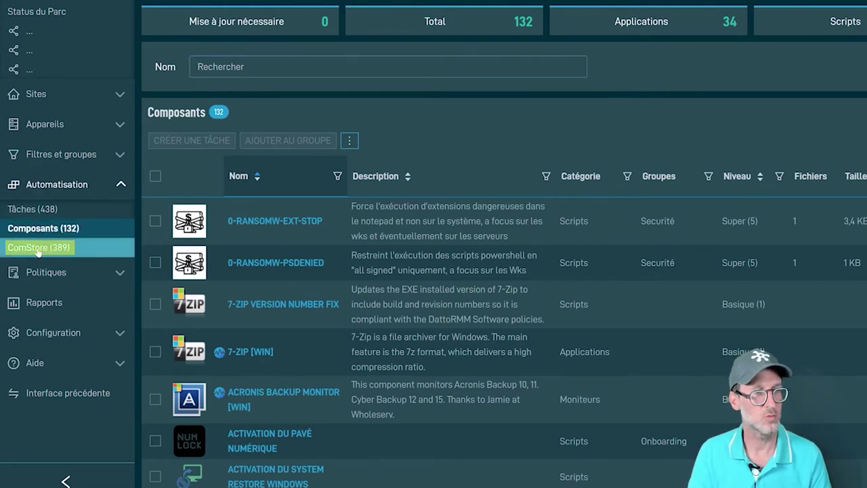